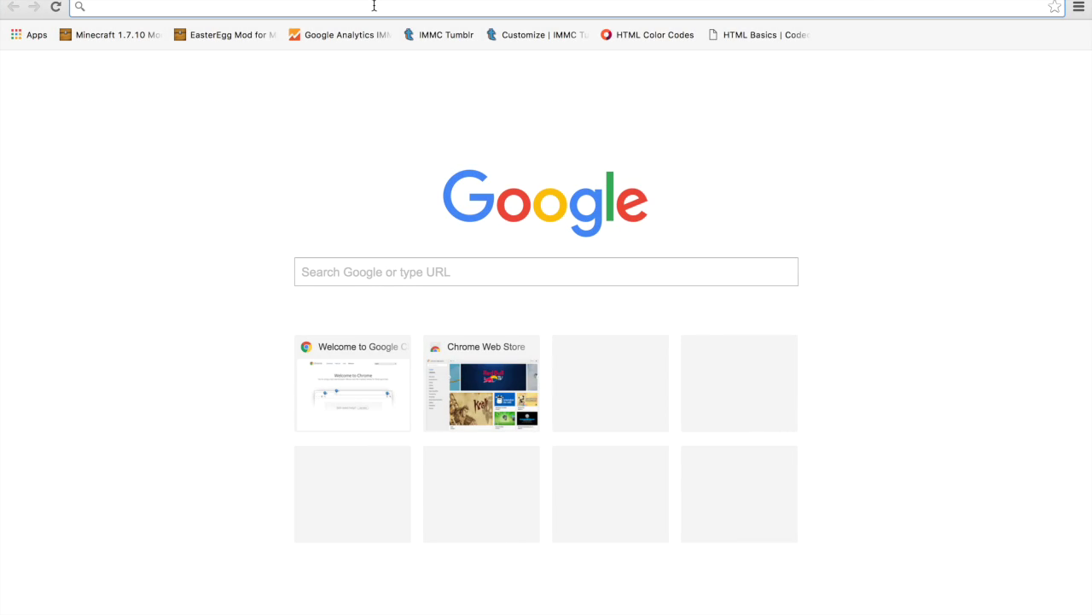
# Step: Find the Void Launcher page on the Voids Wrath website and go to its Launcher Requirements section
pyautogui.write('voidlauncherforums.voidswrath.com')
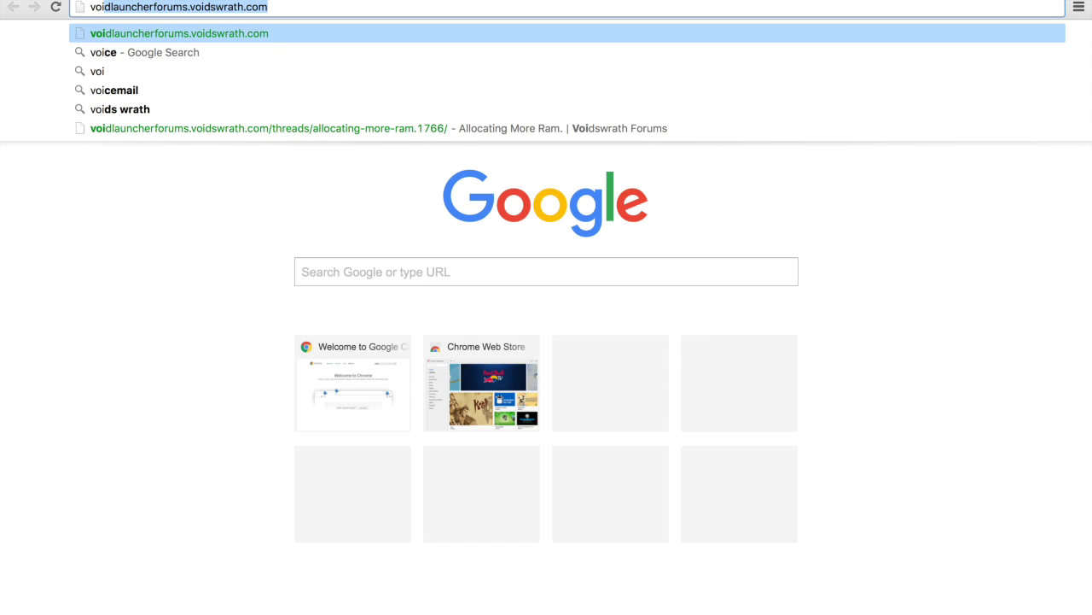
pyautogui.press('Down')
pyautogui.press('Down')
pyautogui.press('Down')
pyautogui.press('Down')
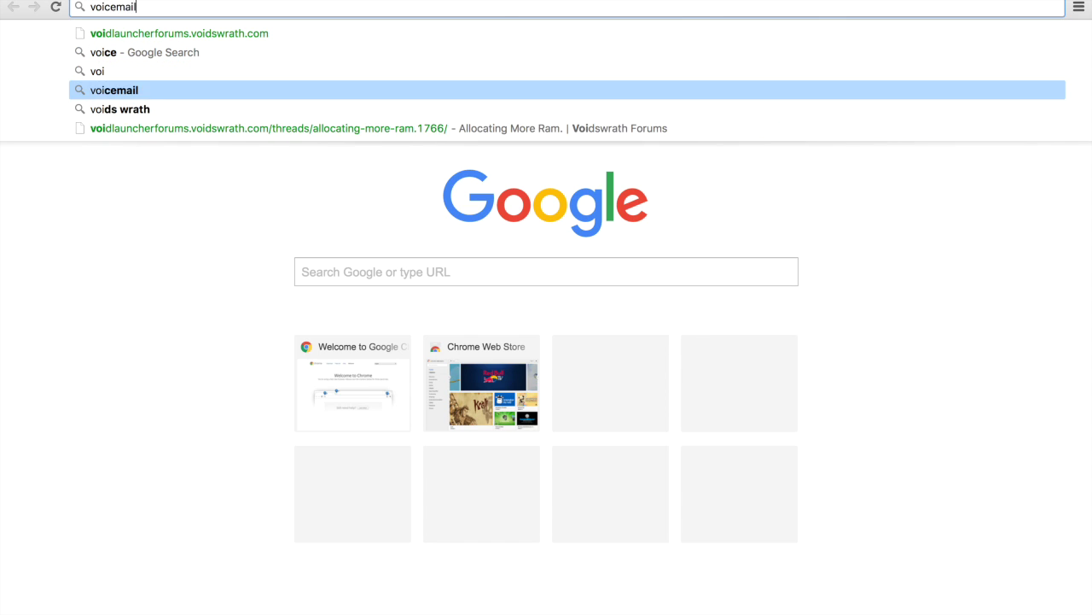
pyautogui.press('Return')
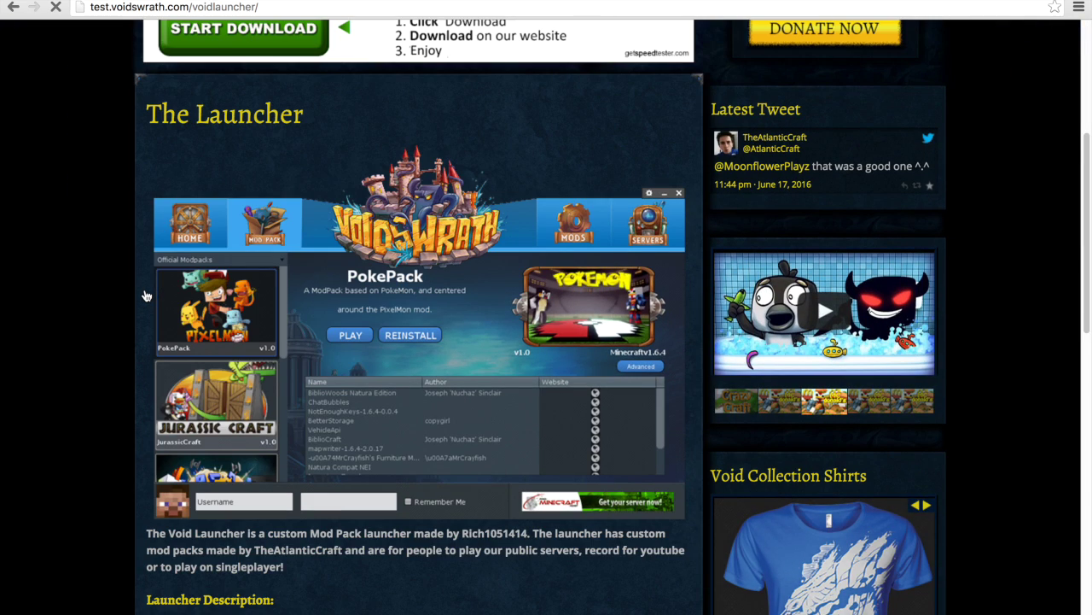
pyautogui.scroll(-4, 145, 295)
pyautogui.scroll(-5, 145, 294)
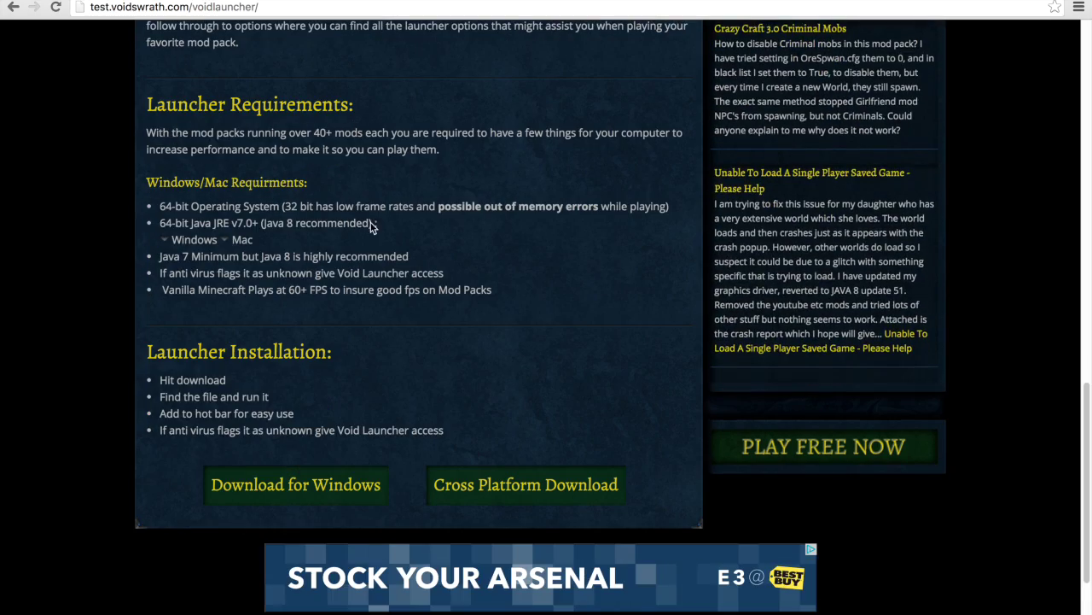
# Step: Open the Java JRE download page linked in the Mac requirements and accept the license agreement for Java SE Runtime Environment 8u91
pyautogui.click(243, 241)
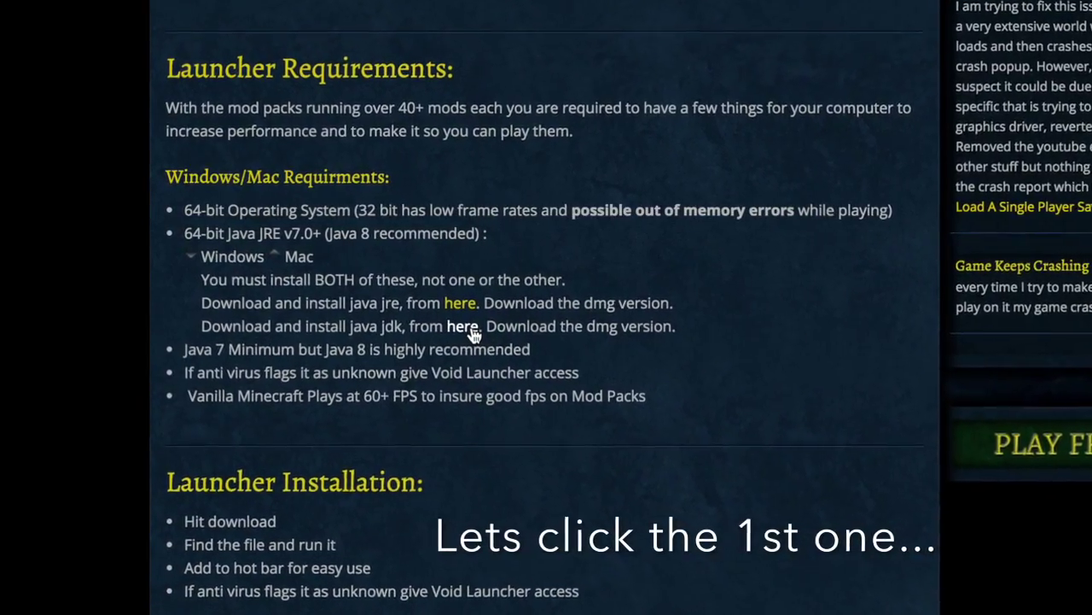
pyautogui.click(476, 308)
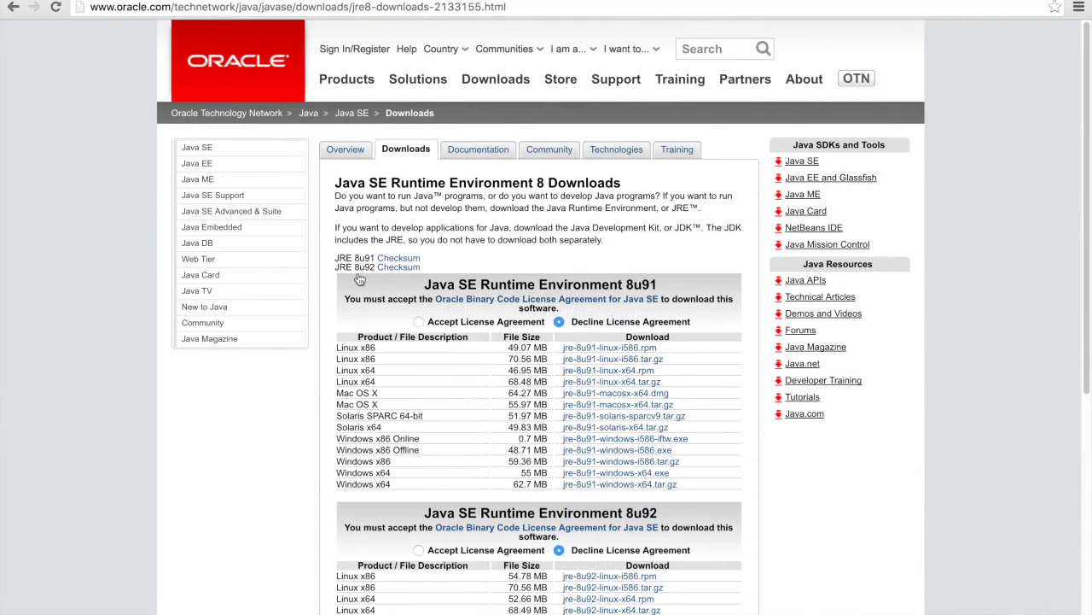
pyautogui.scroll(-1, 358, 280)
pyautogui.scroll(-2, 358, 280)
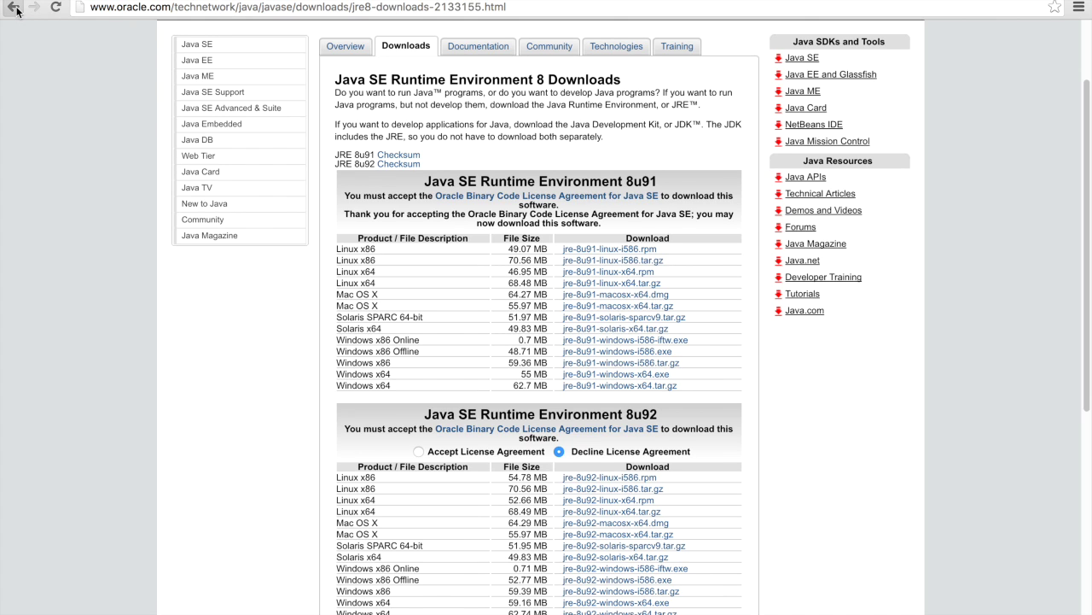
# Step: Return to the launcher page and open the Java JDK download page linked in the Mac requirements
pyautogui.click(15, 10)
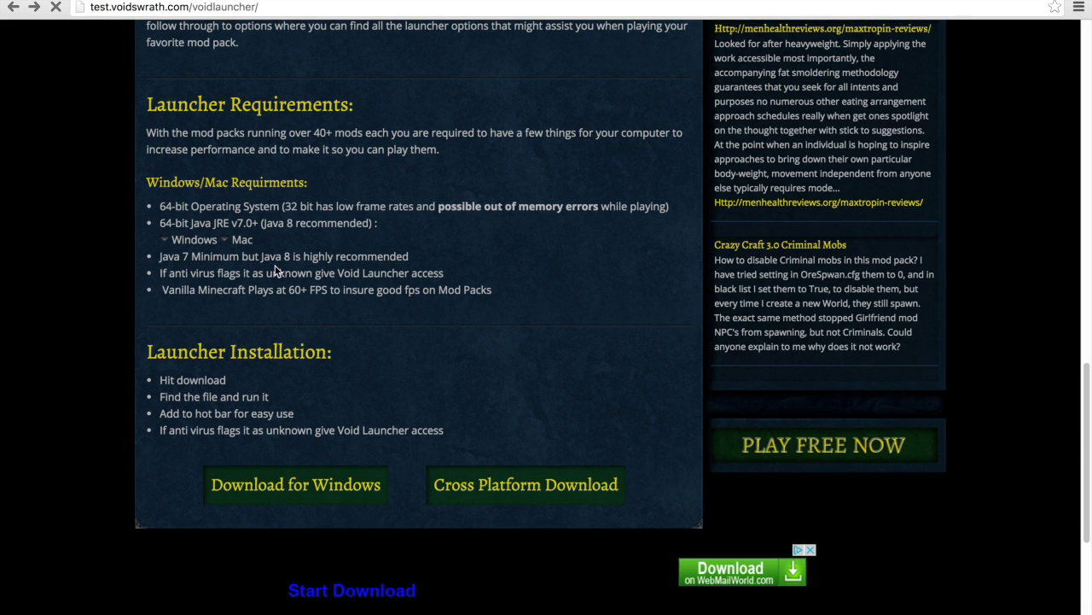
pyautogui.click(242, 242)
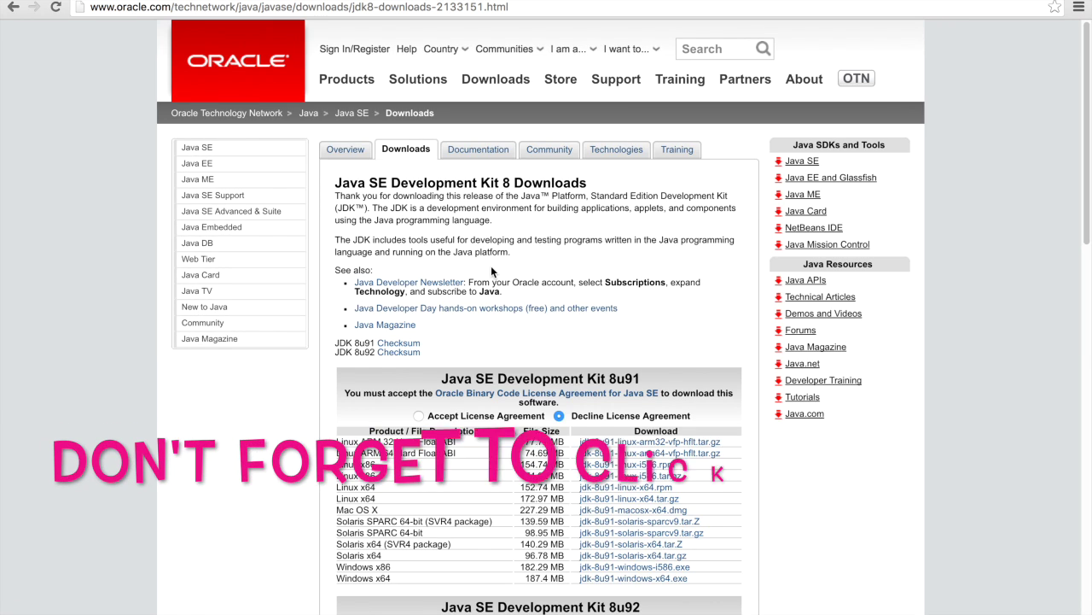
pyautogui.scroll(-3, 470, 273)
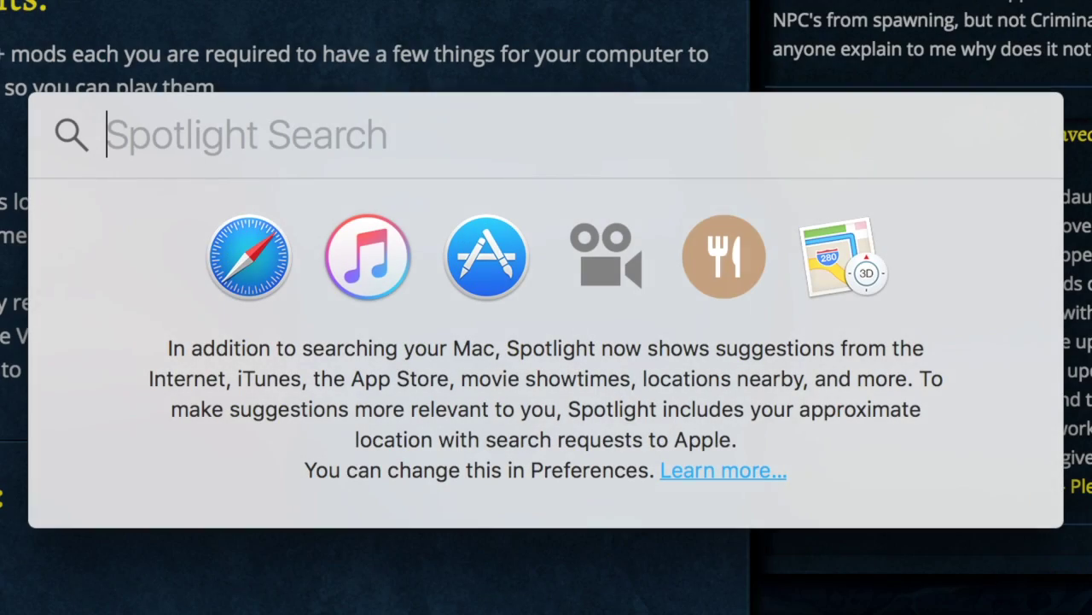
# Step: Launch the Void Launcher through a Spotlight search for "void" and open the minimum and maximum Minecraft memory values for editing
pyautogui.write('void')
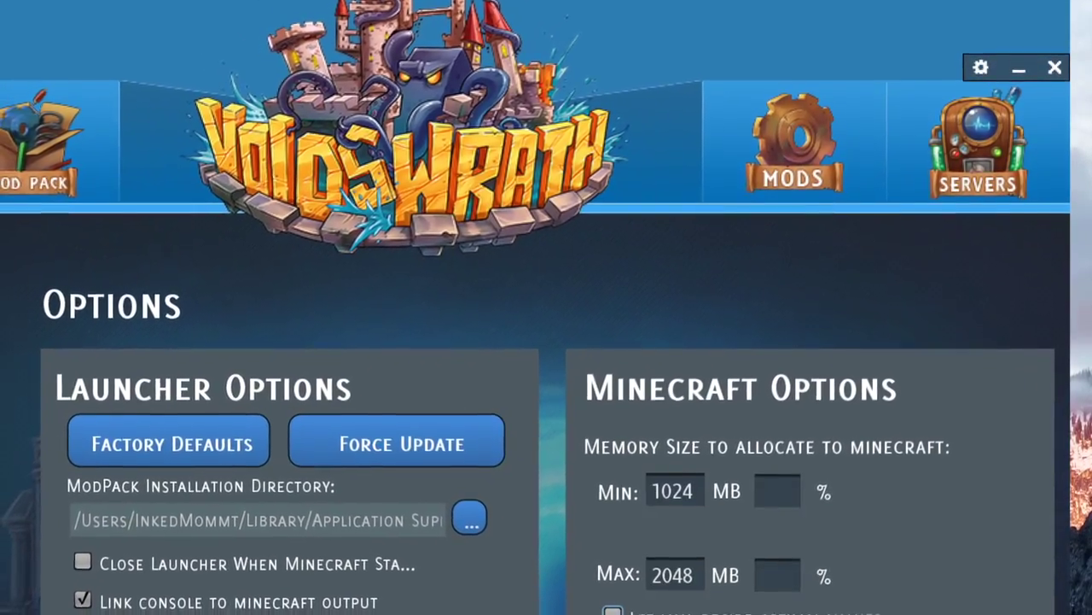
pyautogui.doubleClick(691, 472)
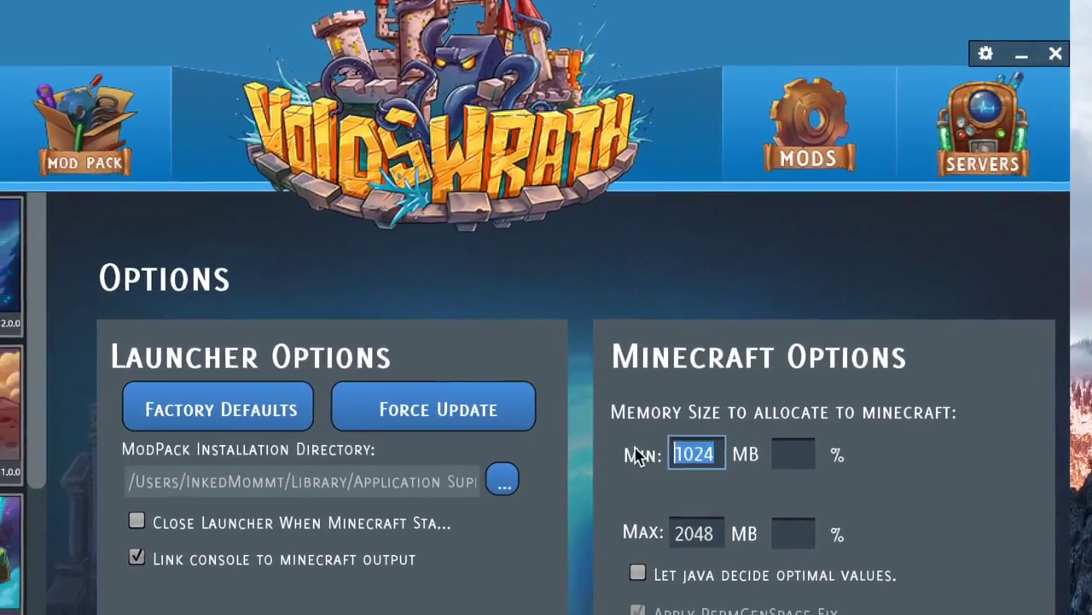
pyautogui.doubleClick(713, 513)
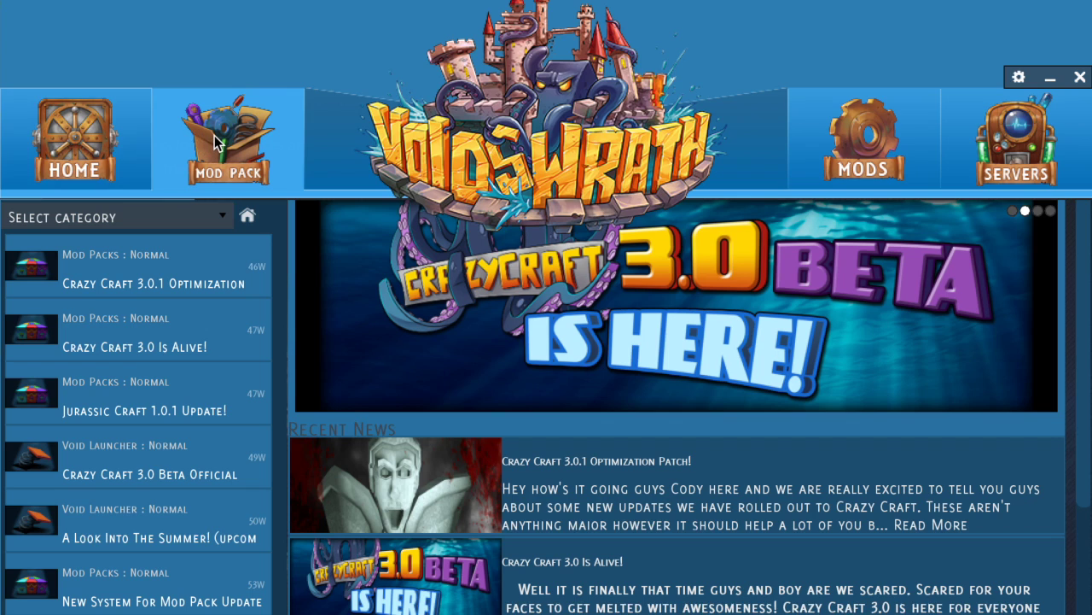
# Step: Select CrazyCraft 3 from the official modpacks and start playing it
pyautogui.click(218, 143)
pyautogui.moveTo(271, 261); pyautogui.dragTo(273, 533)
pyautogui.click(150, 572)
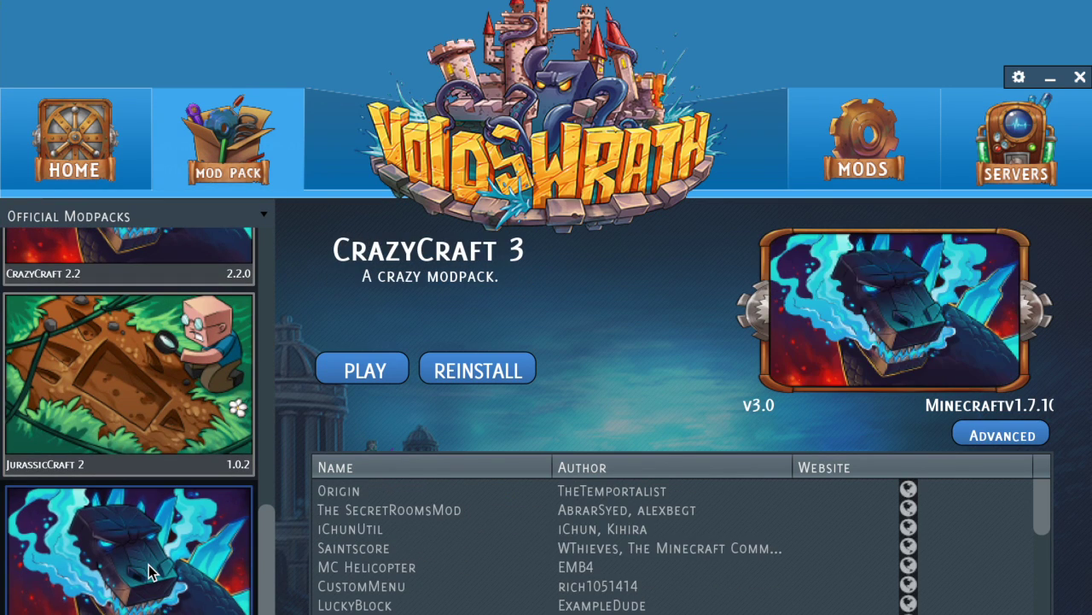
pyautogui.click(366, 370)
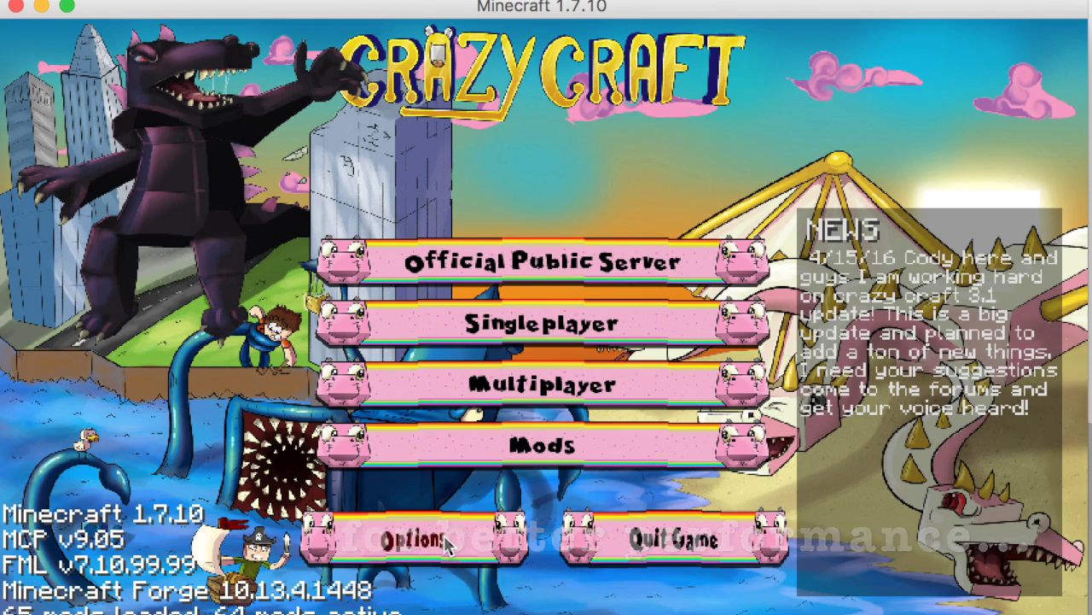
# Step: Open Minecraft's video settings and set Graphics to Fast
pyautogui.click(446, 546)
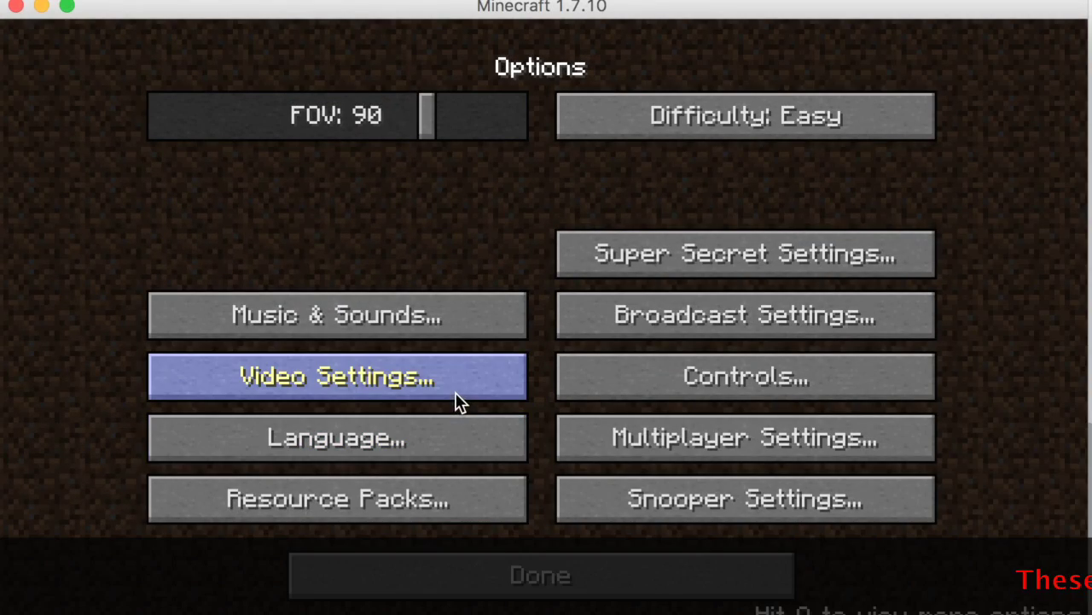
pyautogui.click(457, 397)
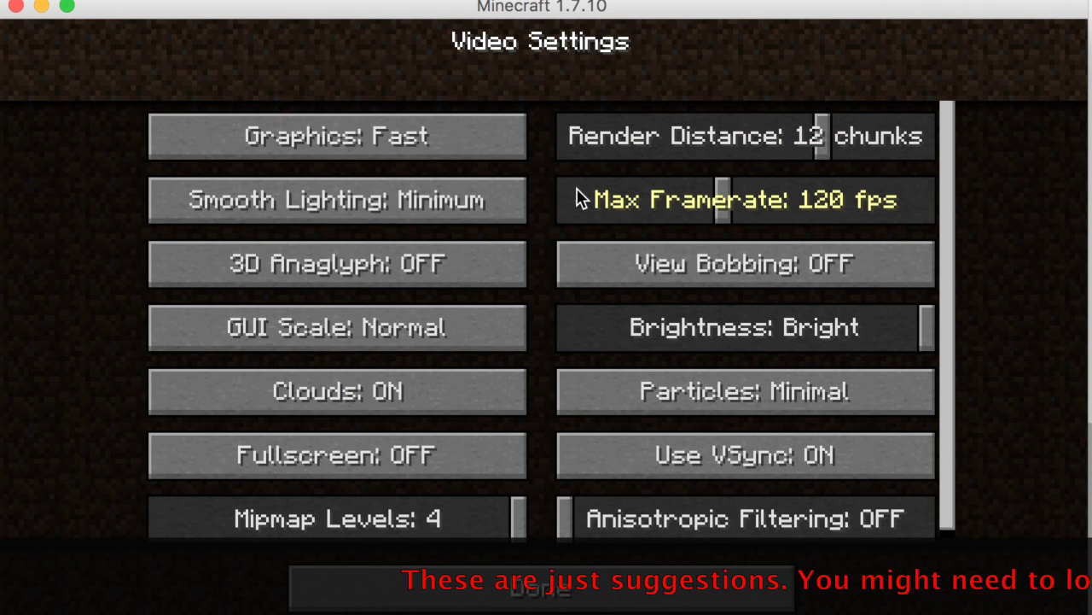
pyautogui.click(413, 158)
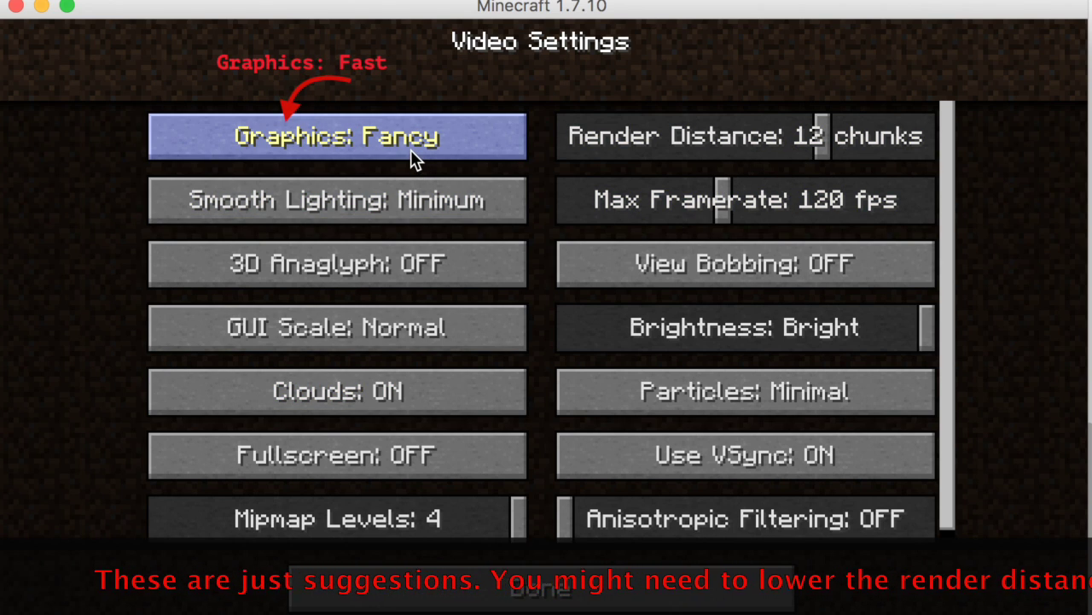
pyautogui.click(412, 157)
pyautogui.click(412, 156)
pyautogui.click(411, 149)
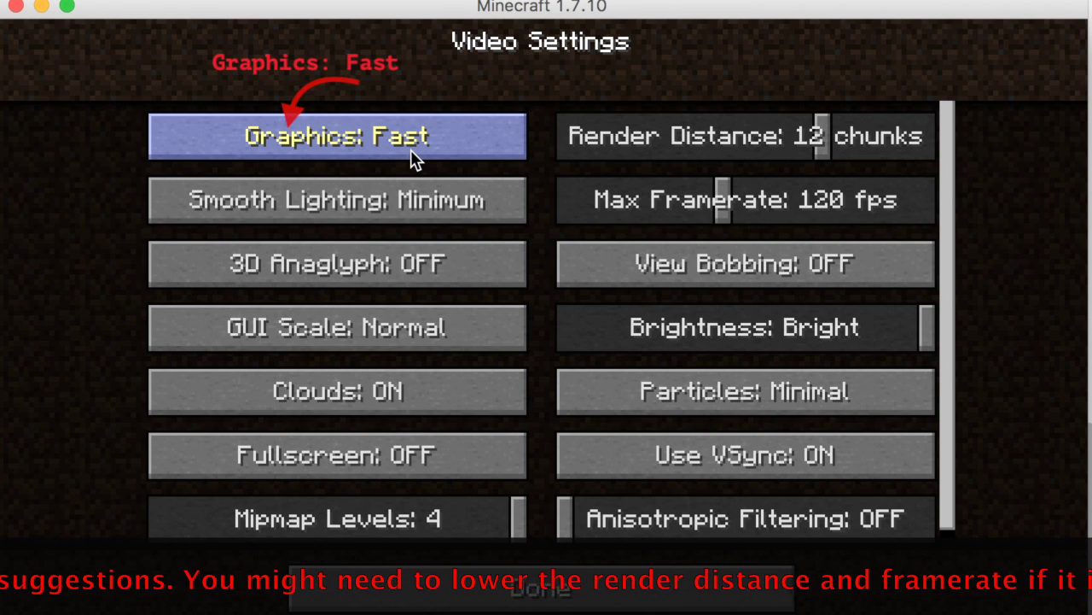
# Step: Set Smooth Lighting to Minimum and Particles to Minimal in the video settings
pyautogui.click(415, 224)
pyautogui.click(415, 224)
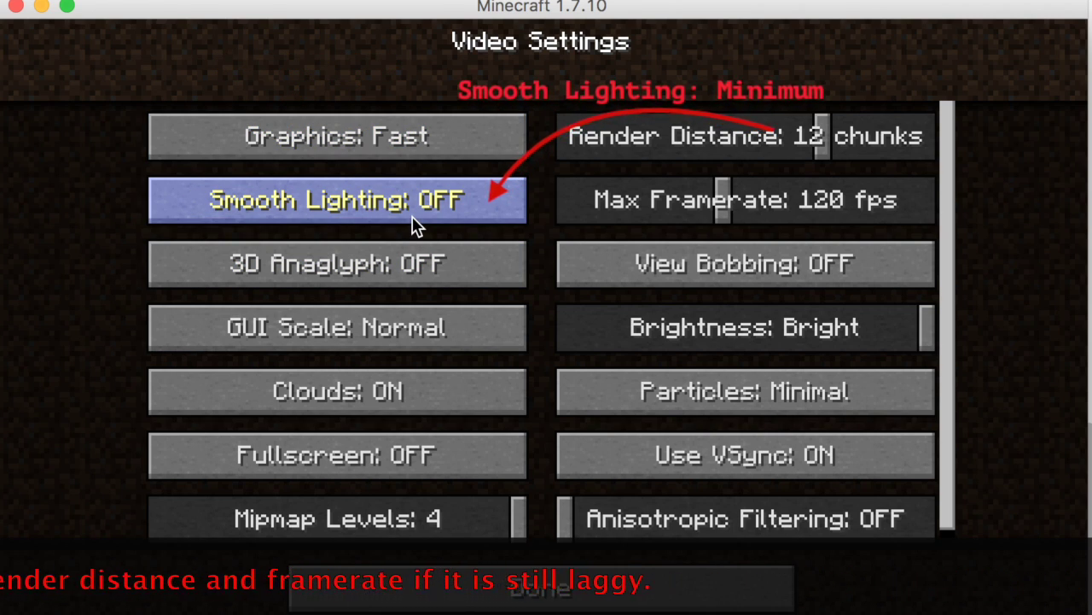
pyautogui.click(415, 225)
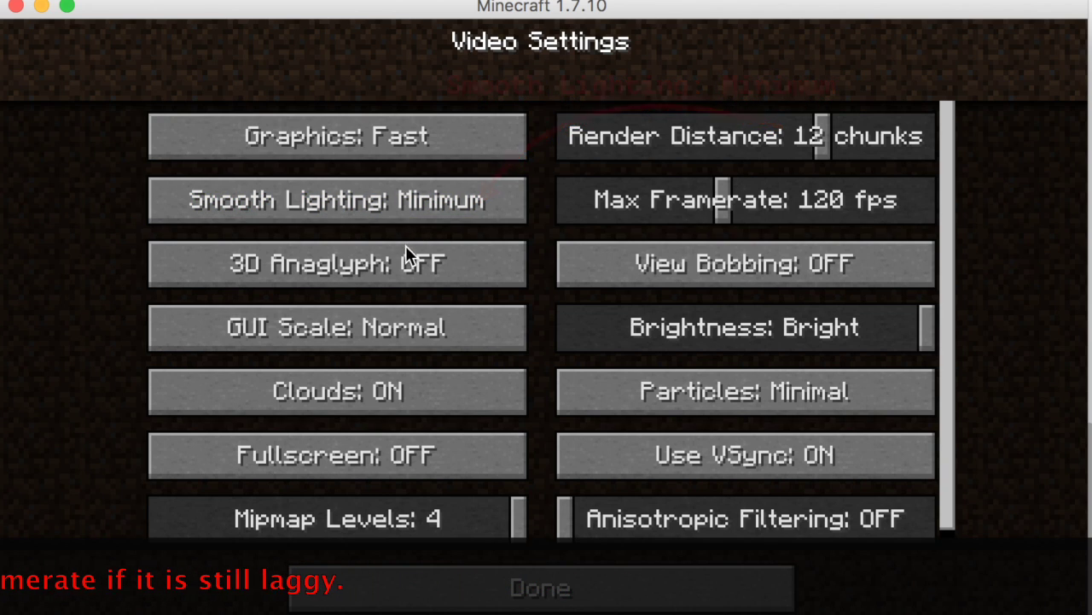
pyautogui.click(733, 405)
pyautogui.click(732, 404)
pyautogui.click(733, 404)
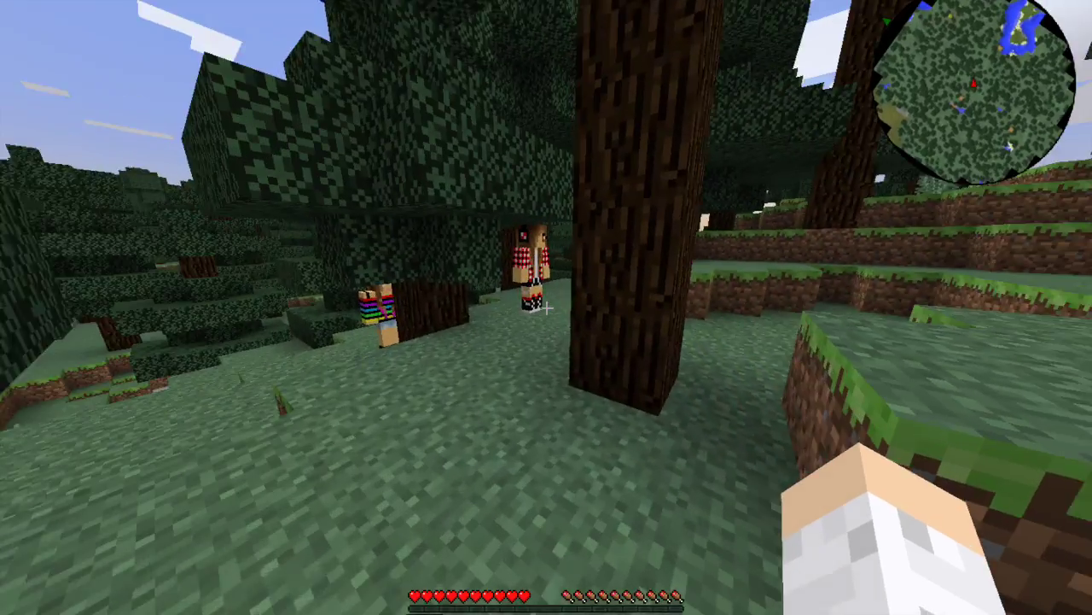
pyautogui.press('w')
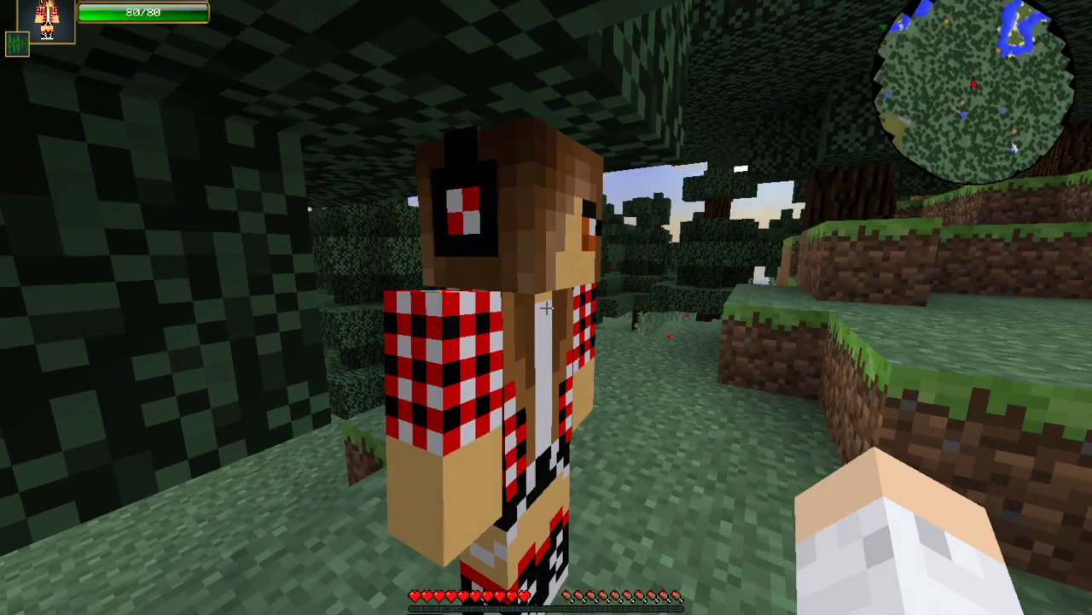
pyautogui.press('w')
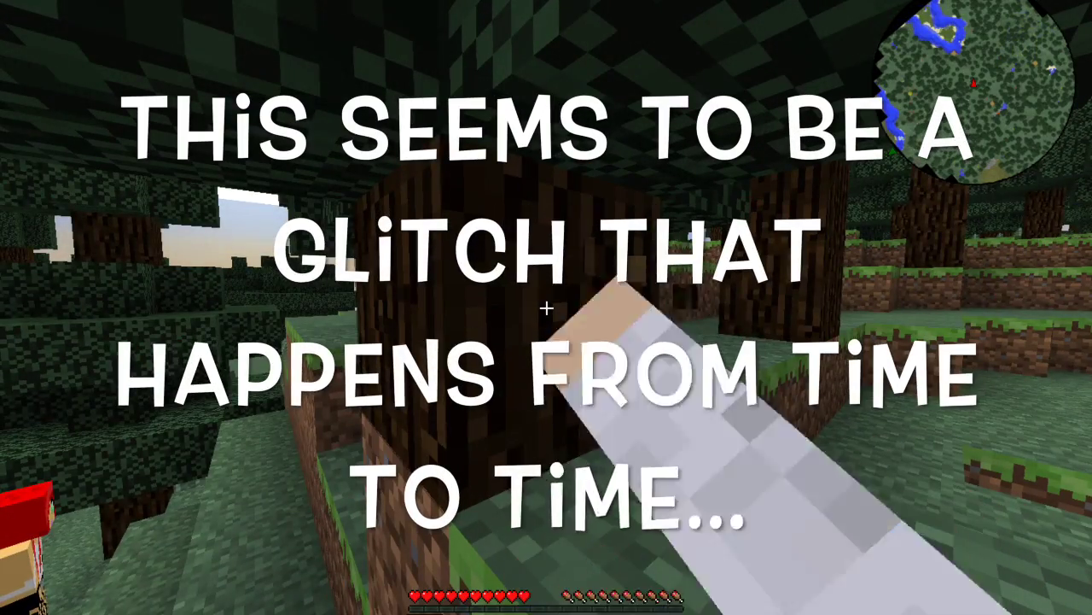
pyautogui.click(546, 307)
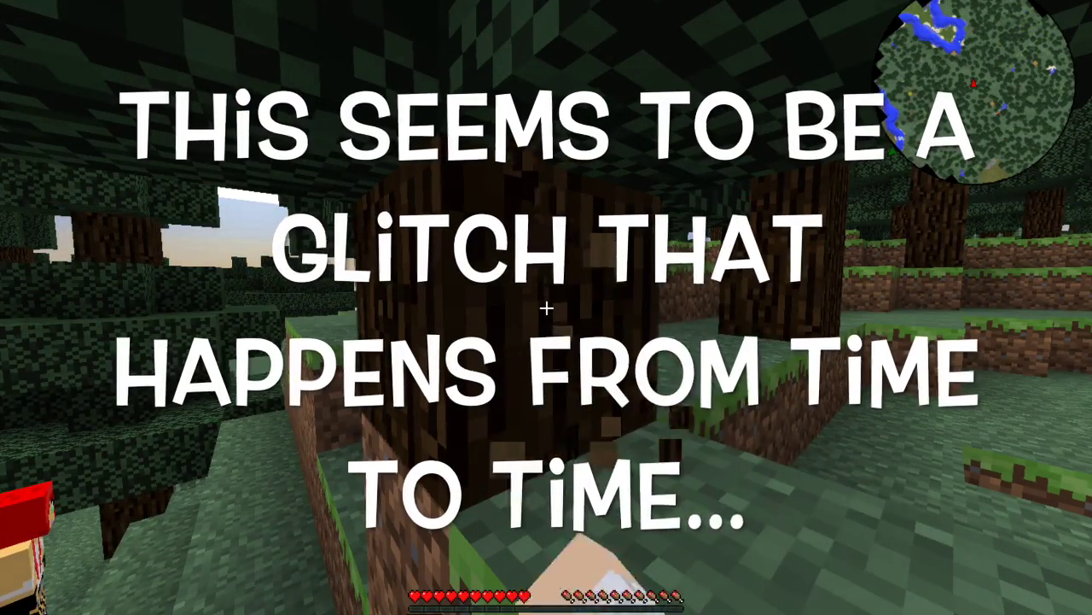
pyautogui.click(546, 307)
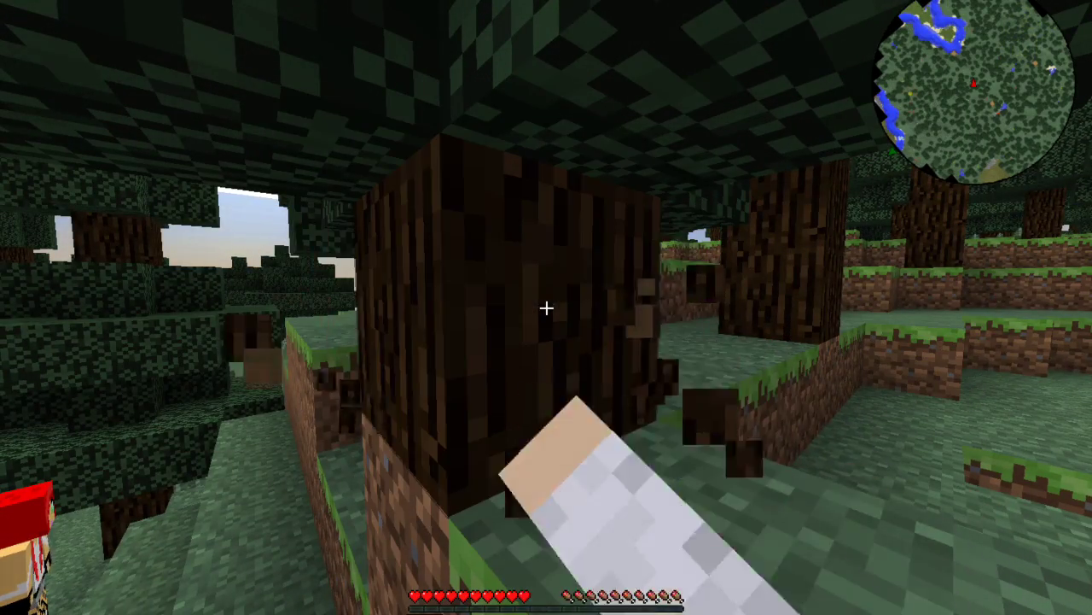
pyautogui.press('w')
pyautogui.press('w')
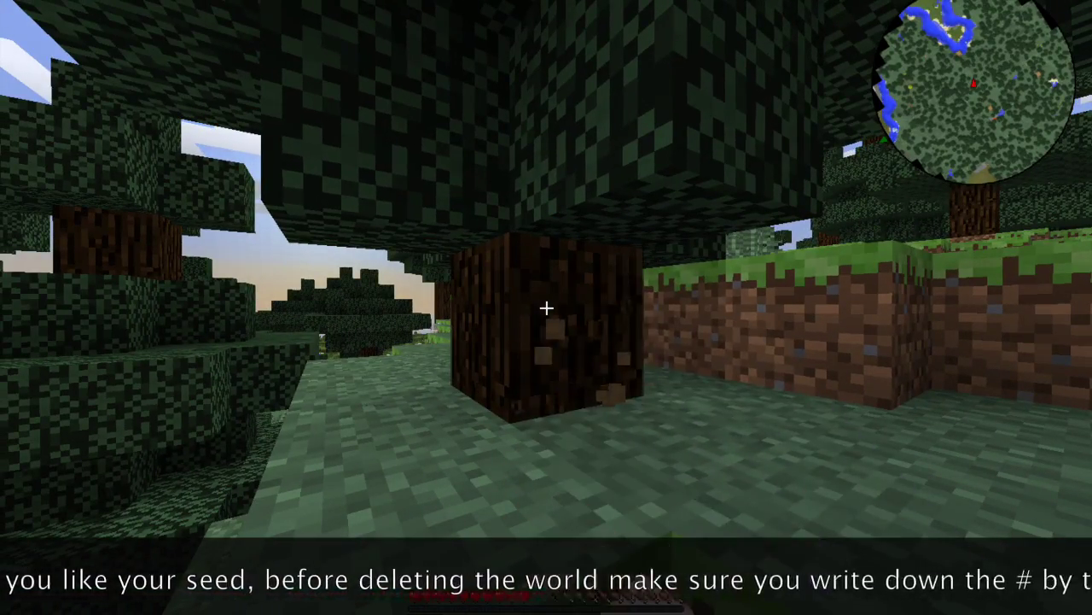
pyautogui.press('w')
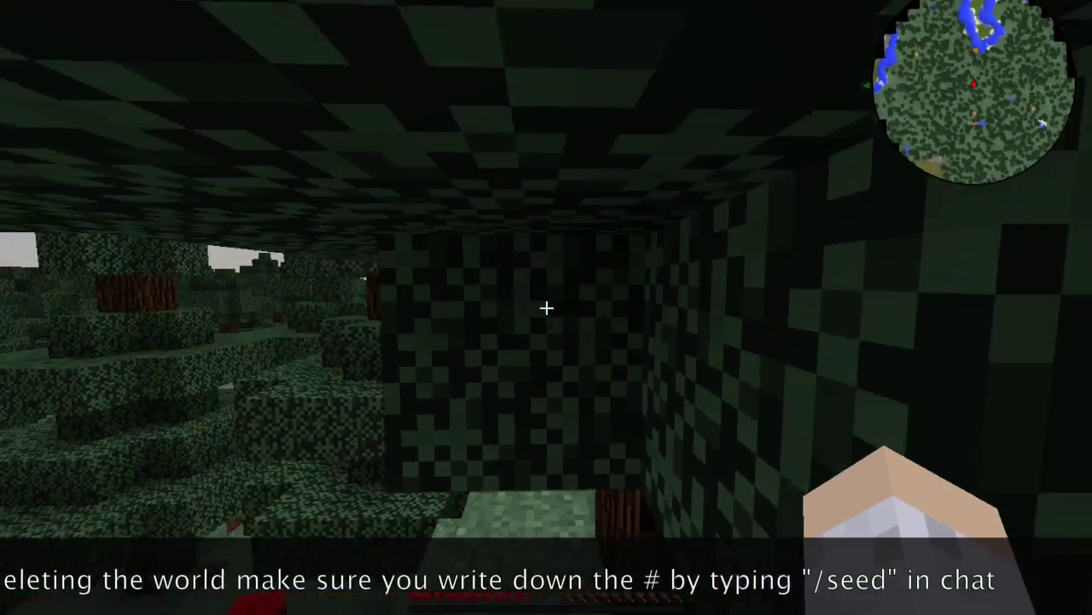
pyautogui.click(546, 307)
pyautogui.press('w')
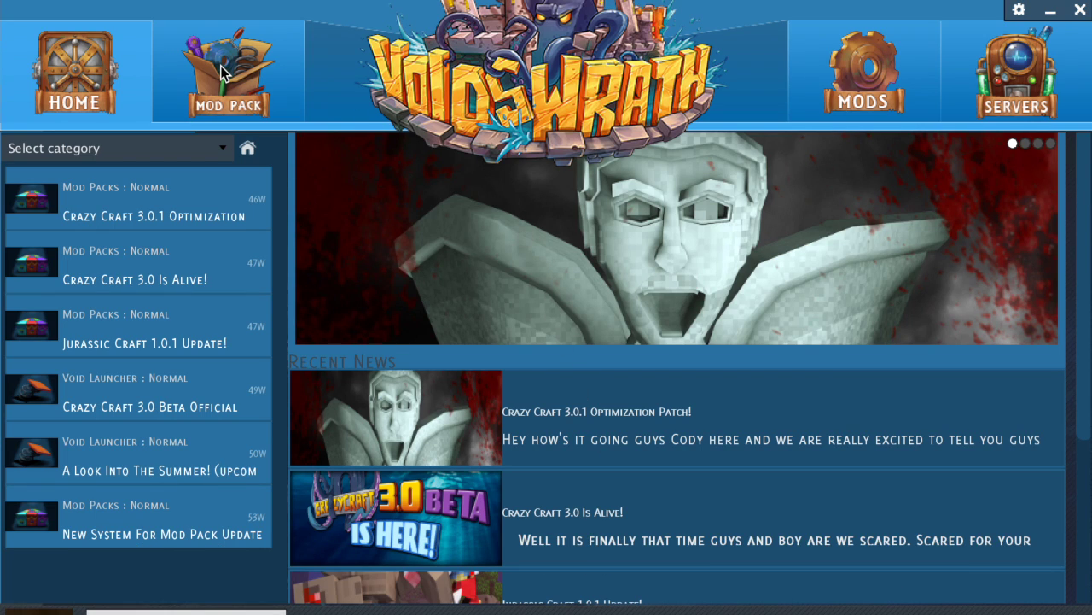
# Step: Switch to the Void Launcher, select CrazyCraft 3 from the official modpacks and reinstall it
pyautogui.click(239, 99)
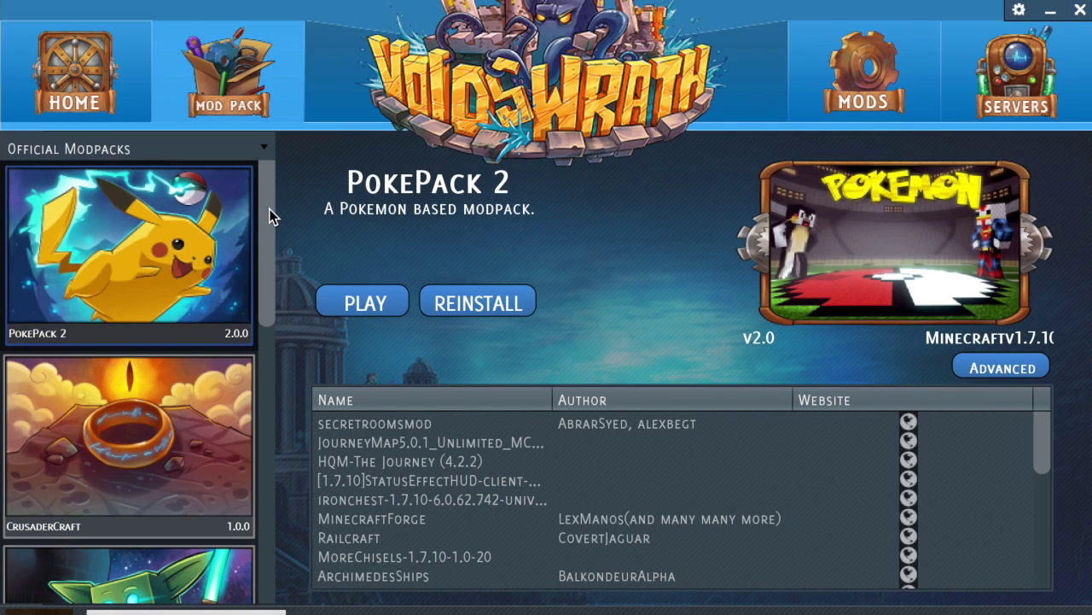
pyautogui.moveTo(269, 216); pyautogui.dragTo(288, 565)
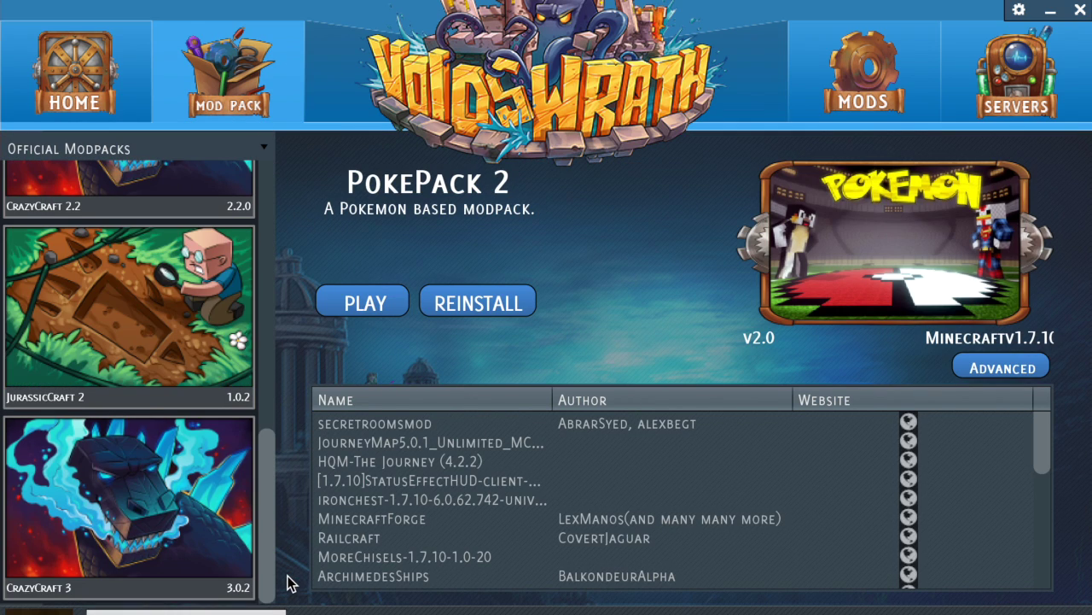
pyautogui.click(171, 531)
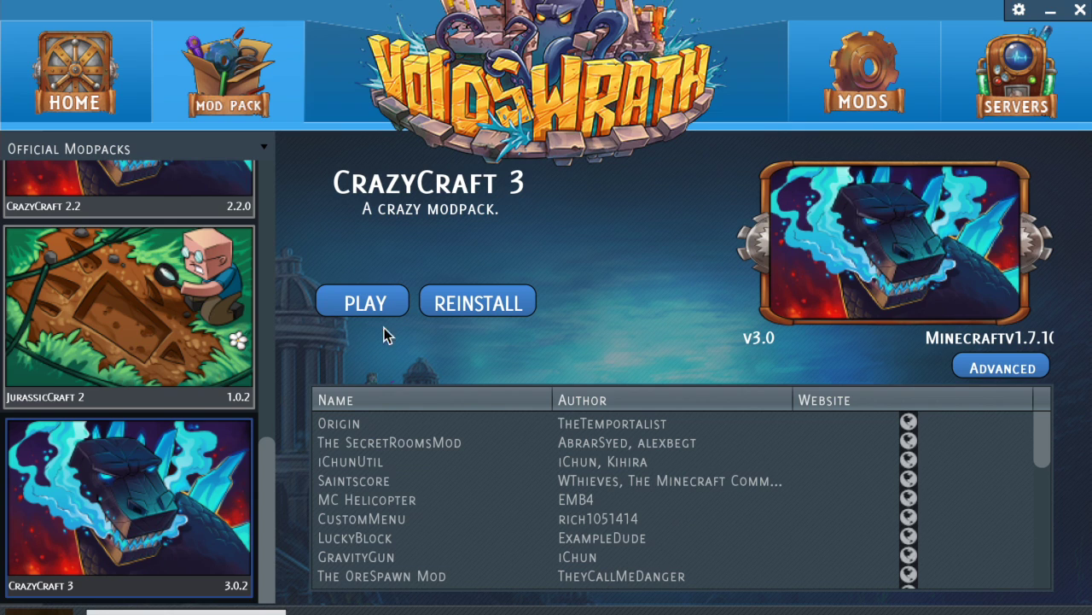
pyautogui.click(457, 305)
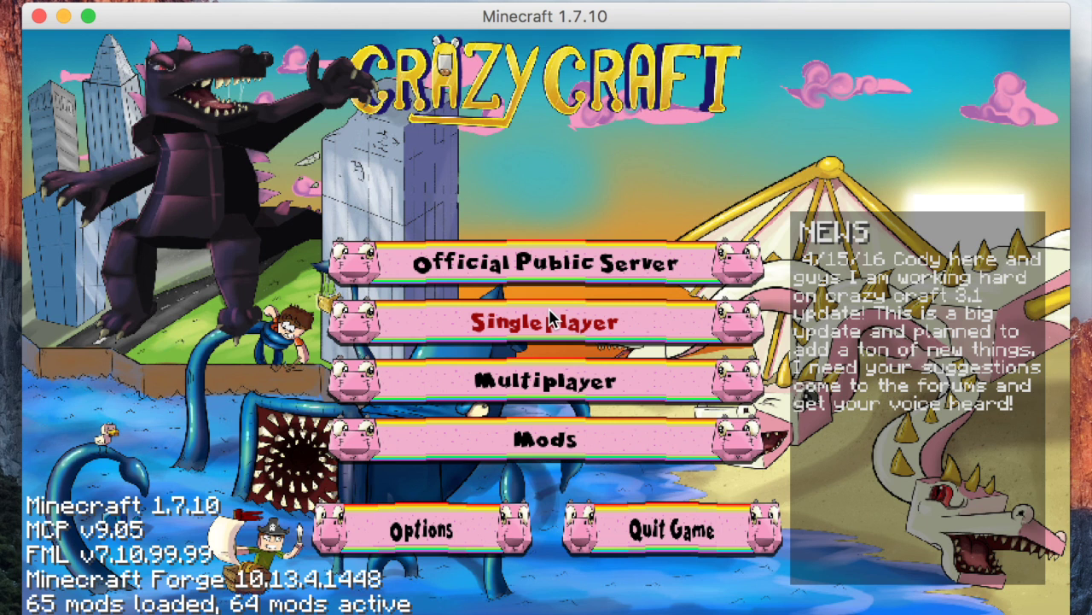
# Step: Load the singleplayer world "For Video" in the CrazyCraft game
pyautogui.click(549, 308)
pyautogui.click(450, 254)
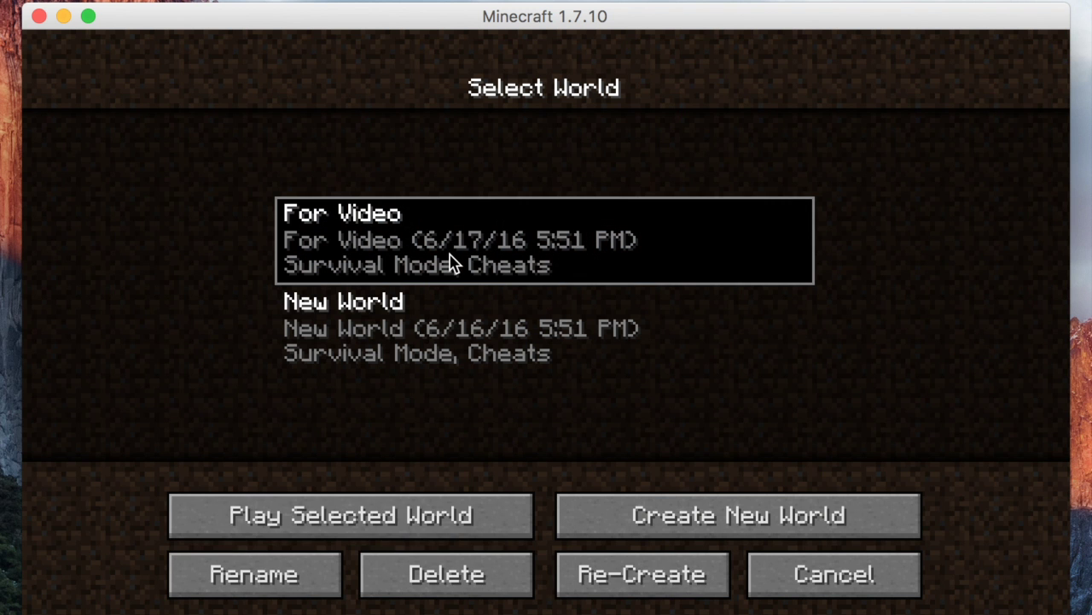
pyautogui.click(442, 521)
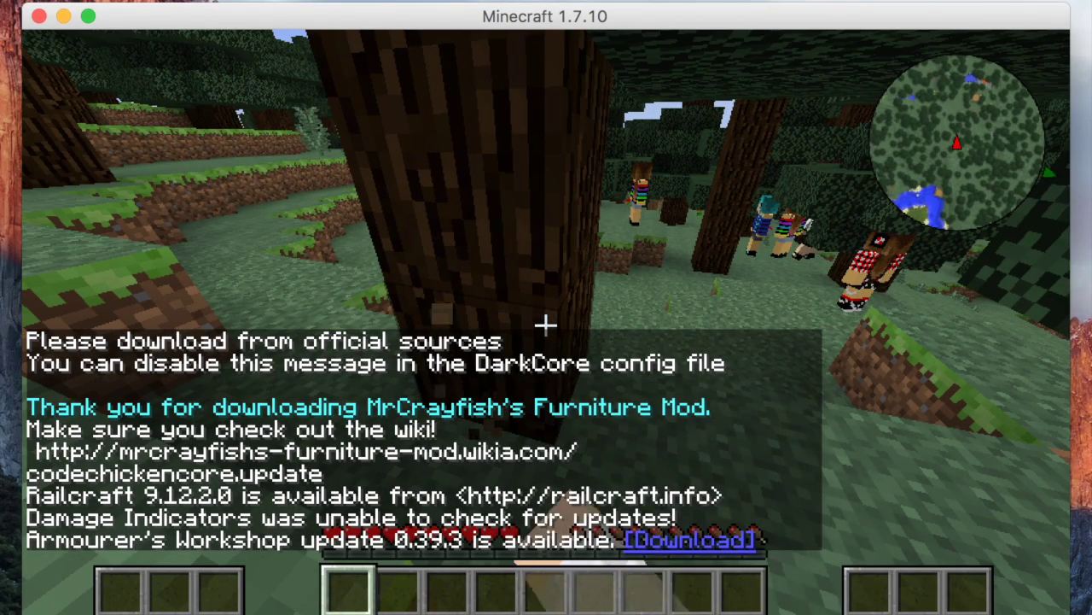
# Step: Punch the logs of the large tree trunk by hand to test block breaking
pyautogui.click(547, 324)
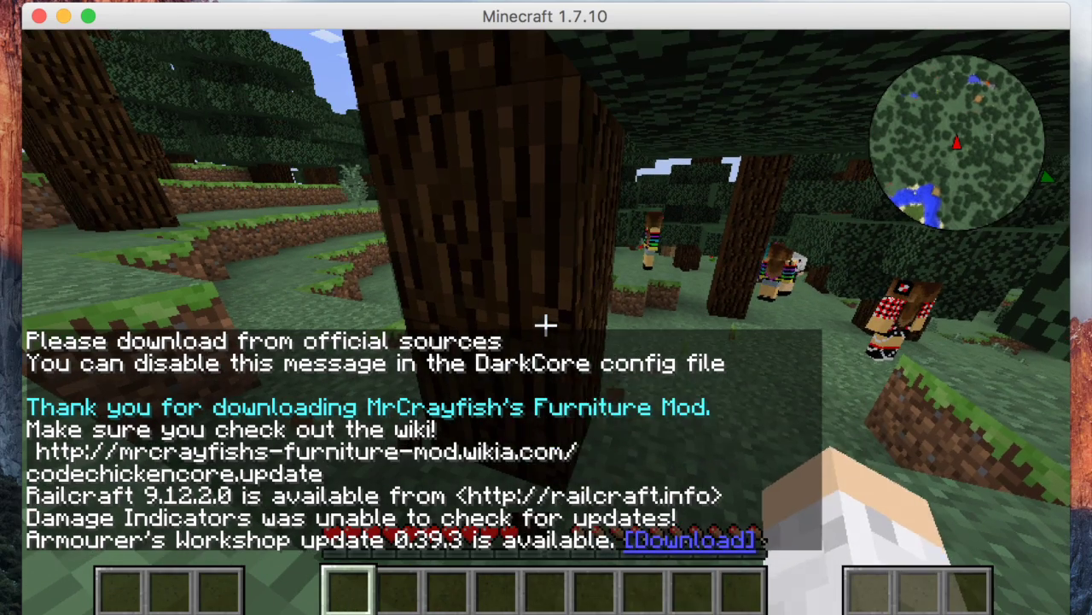
pyautogui.click(546, 324)
pyautogui.click(547, 324)
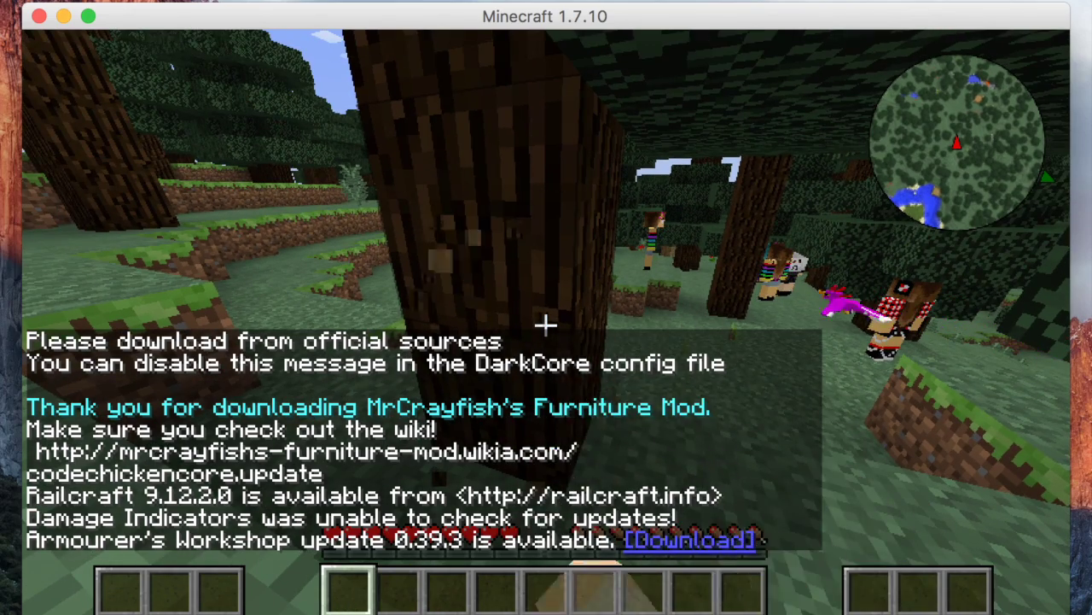
pyautogui.click(546, 325)
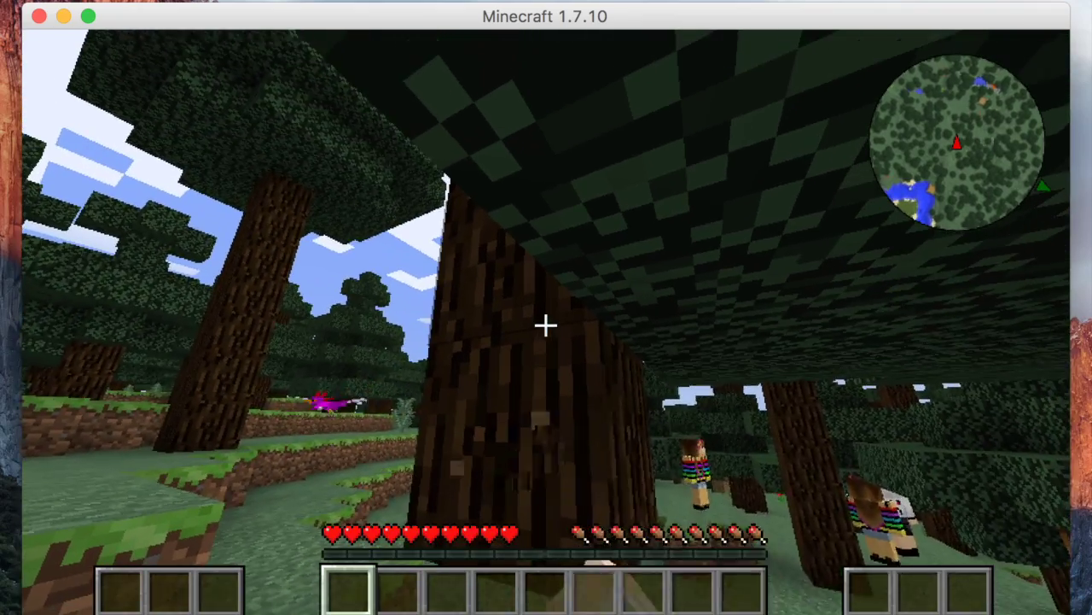
pyautogui.click(546, 324)
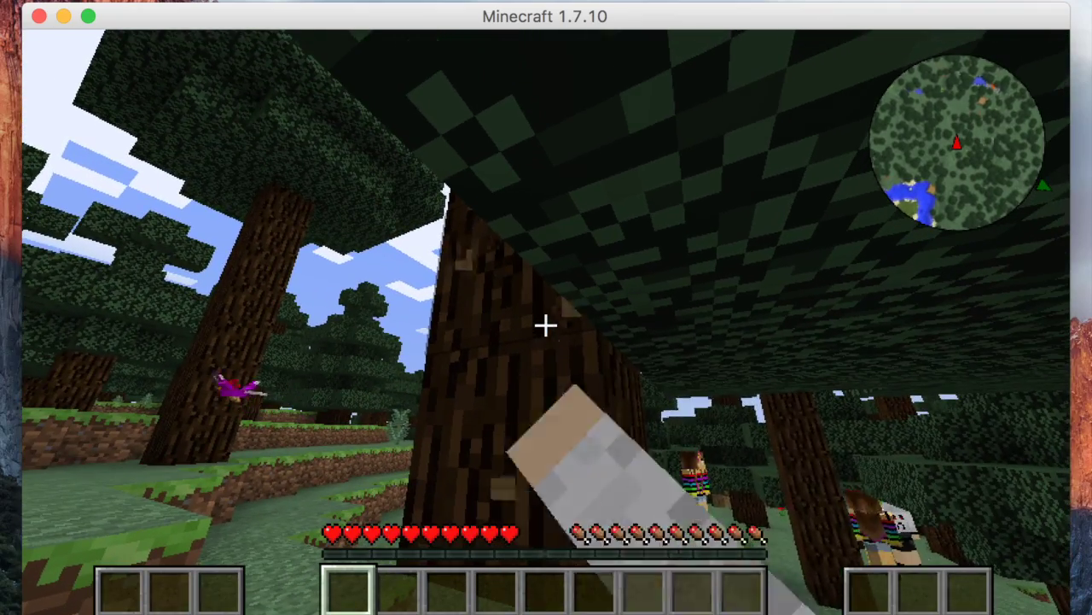
pyautogui.click(546, 324)
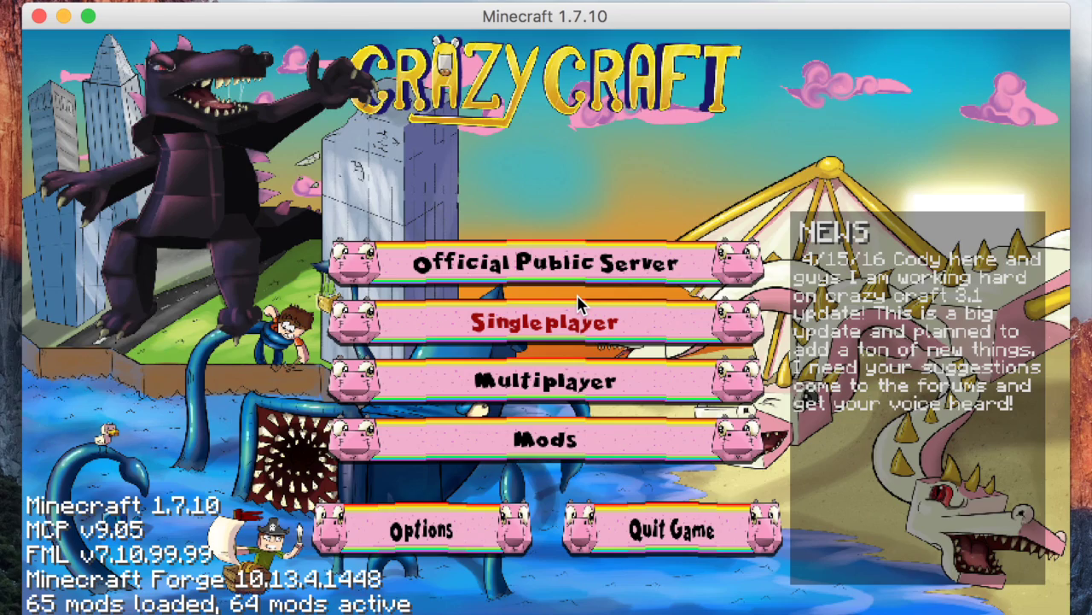
# Step: Load the singleplayer world "New World"
pyautogui.click(571, 329)
pyautogui.click(503, 347)
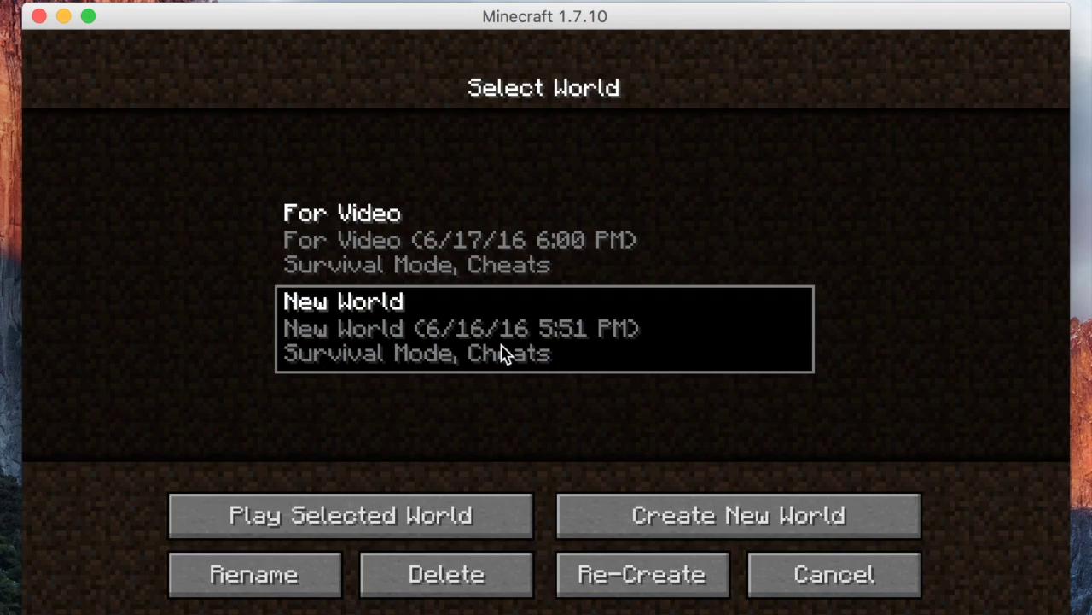
pyautogui.click(502, 535)
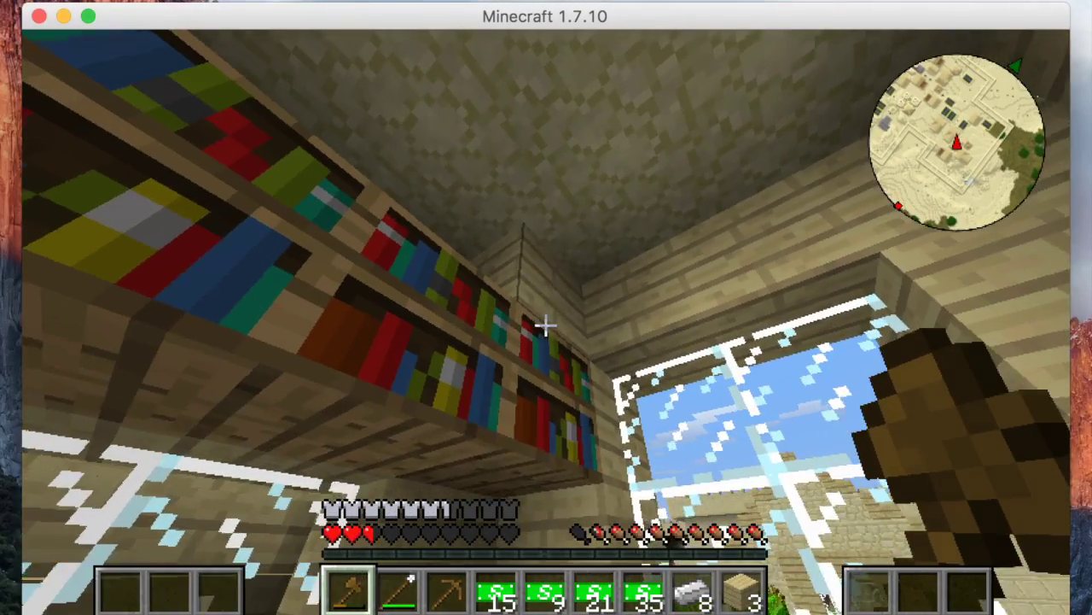
# Step: Break a wooden plank block above the bookshelves with the axe and collect it
pyautogui.click(545, 324)
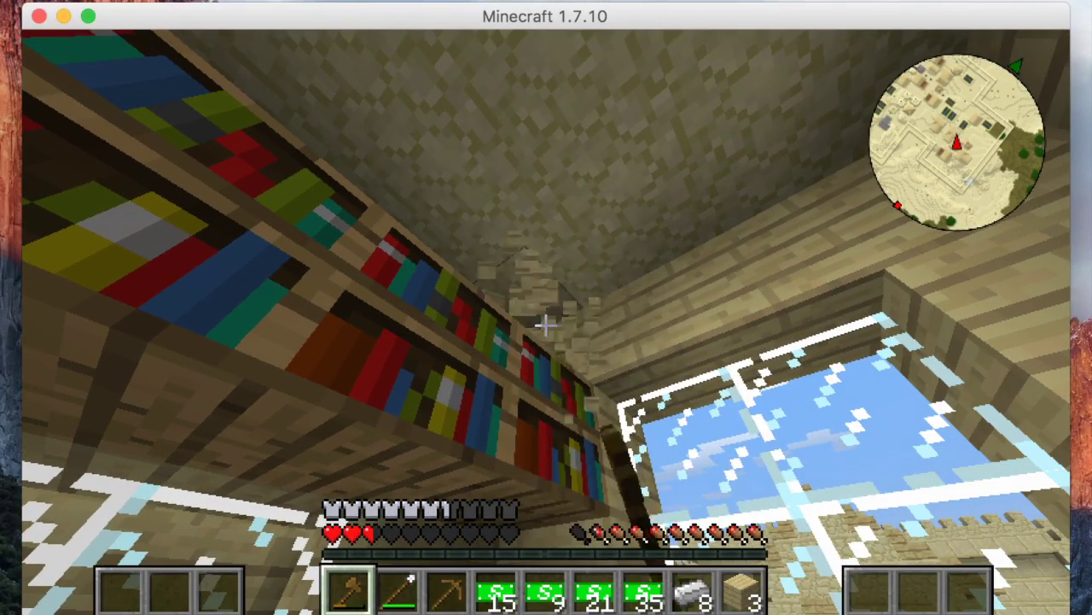
pyautogui.click(544, 325)
pyautogui.press('w')
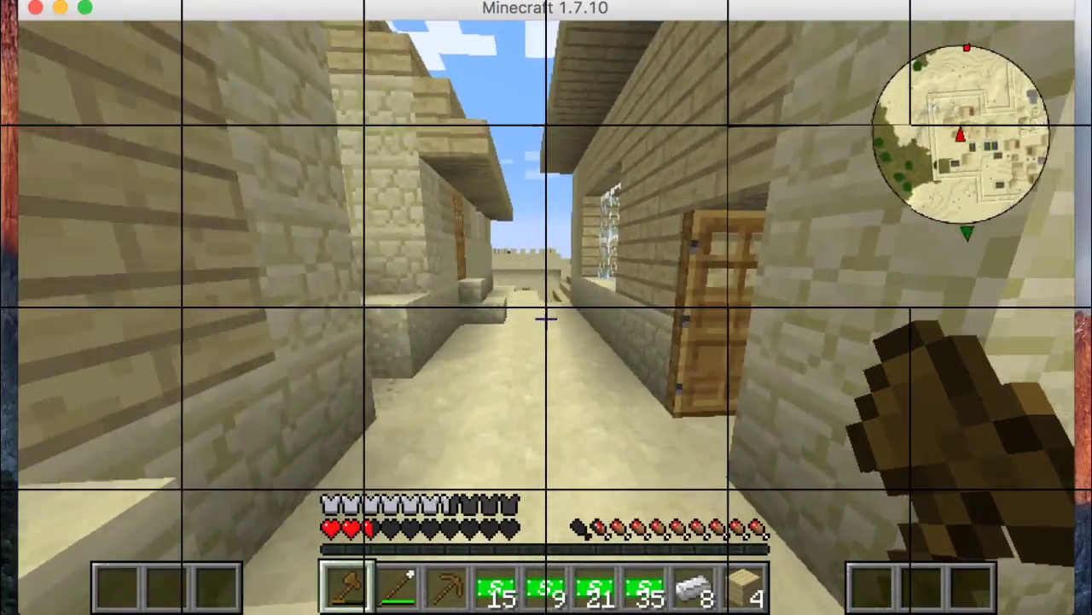
# Step: Walk through the village alley into the house with bookshelves and look around the room and out of its windows
pyautogui.press('w')
pyautogui.rightClick(546, 307)
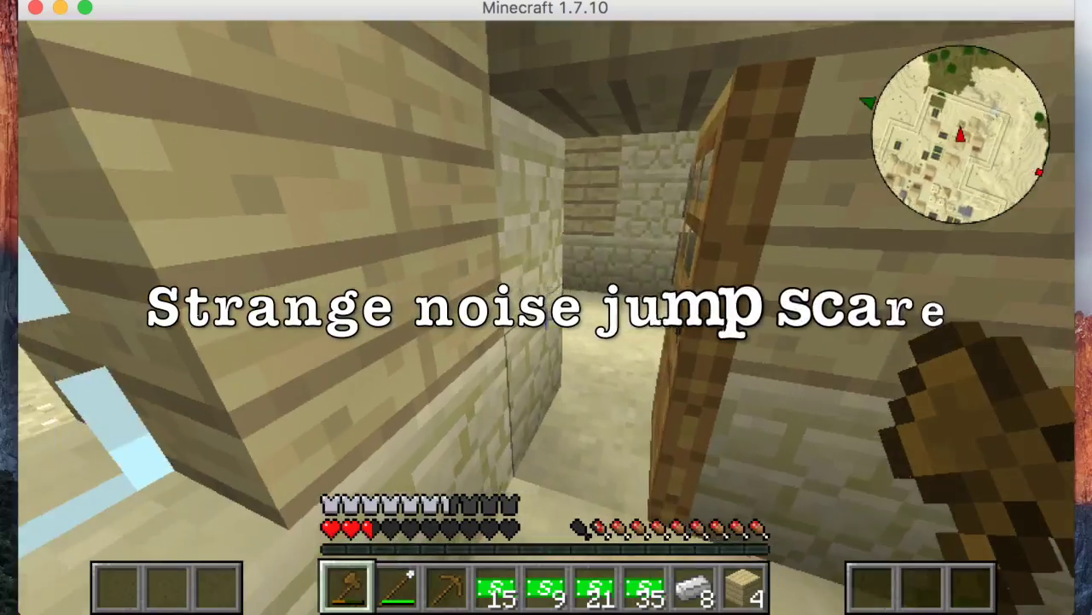
pyautogui.press('w')
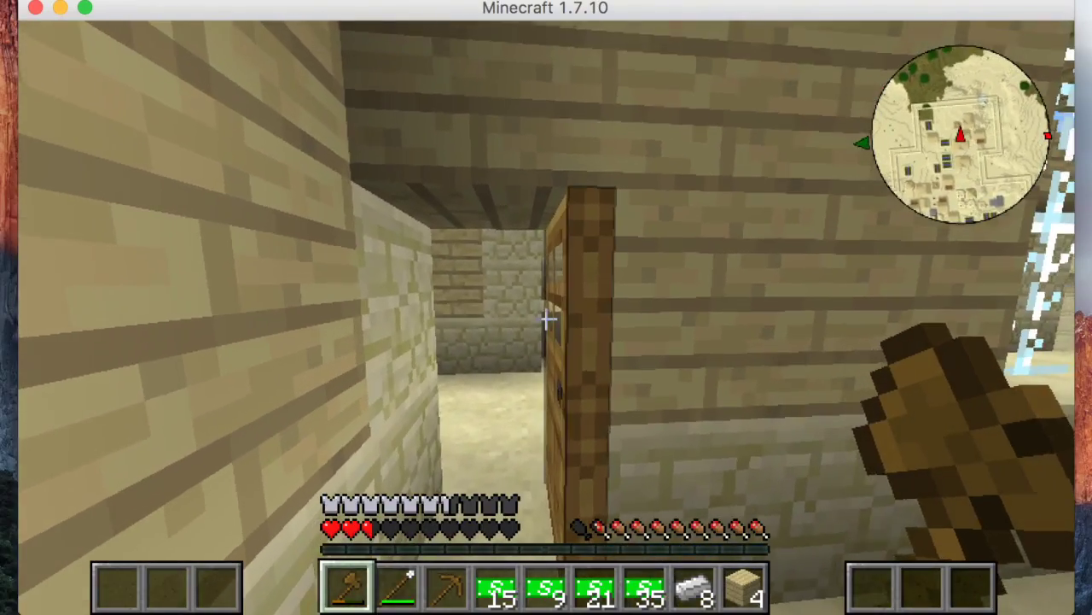
pyautogui.click(546, 318)
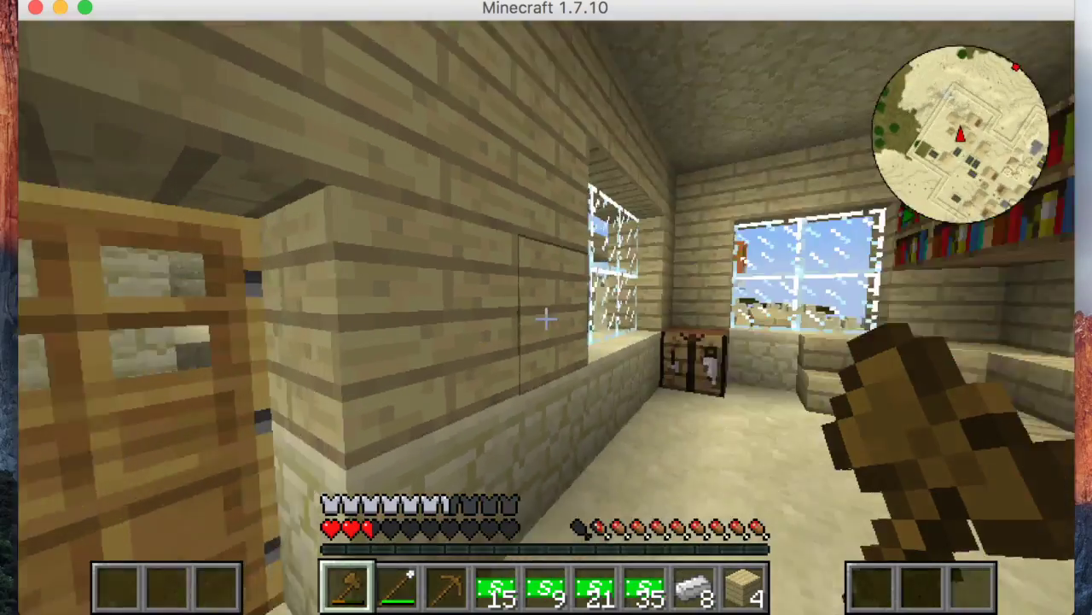
pyautogui.press('w')
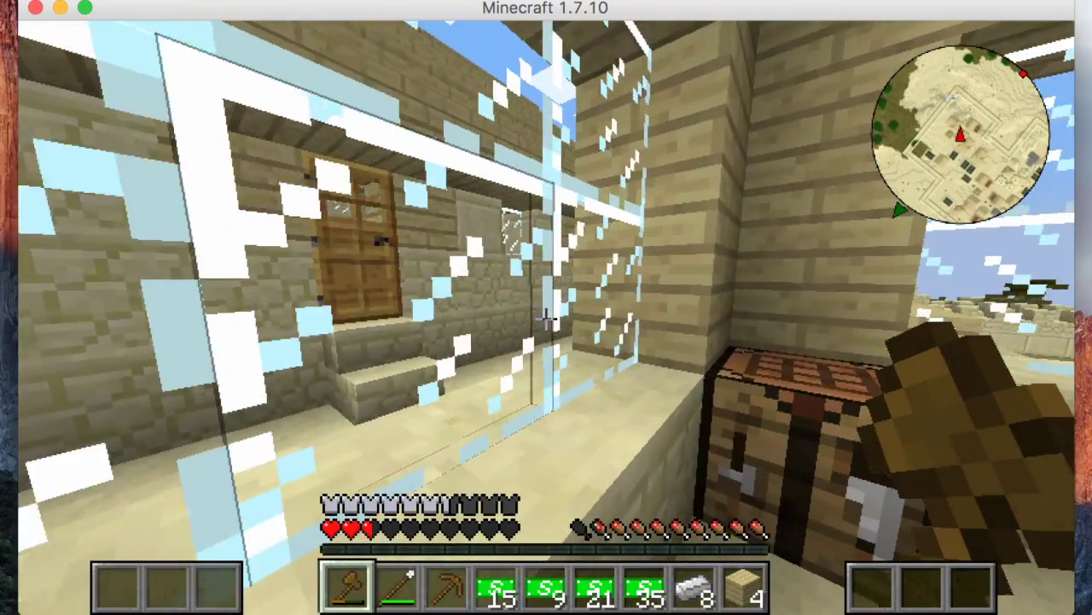
pyautogui.press('w')
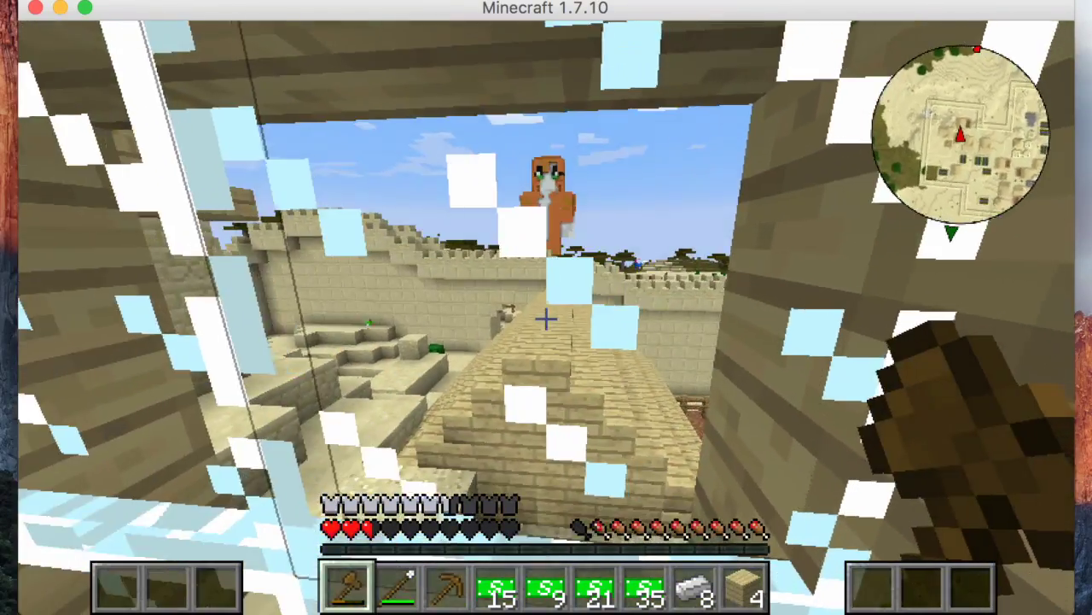
pyautogui.press('w')
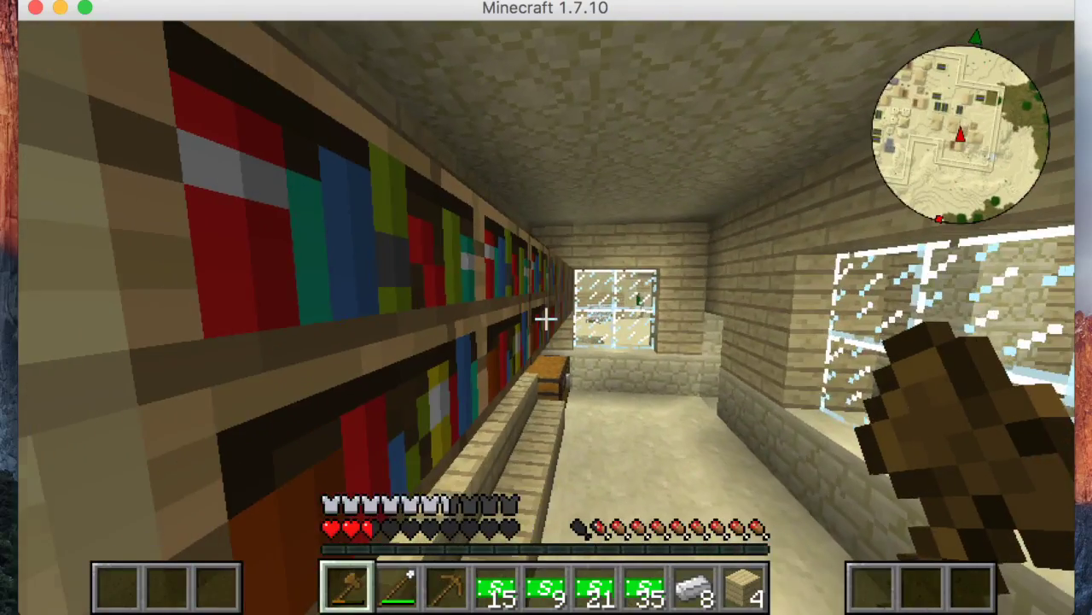
pyautogui.press('w')
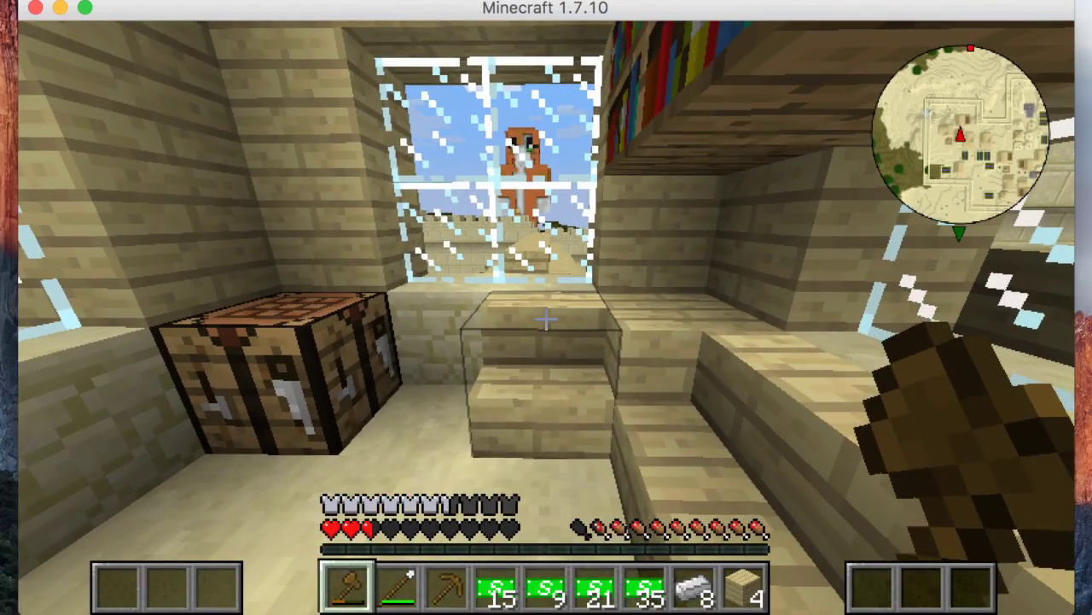